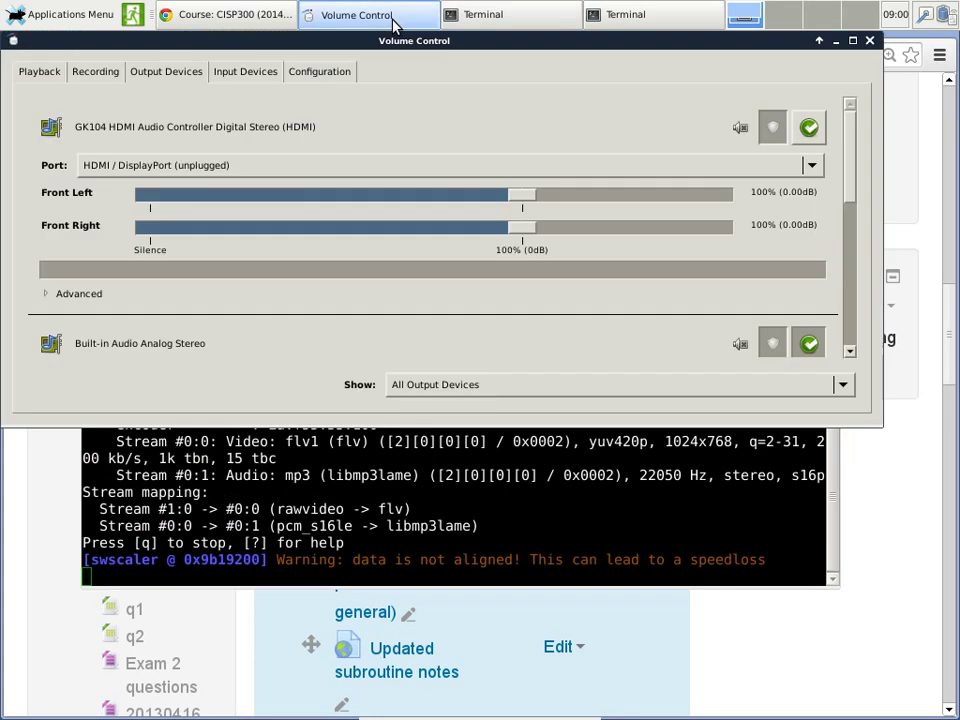
Step: Check the ffmpeg recording level in Volume Control, then bring the Moodle course page back to front
left_click(96, 72)
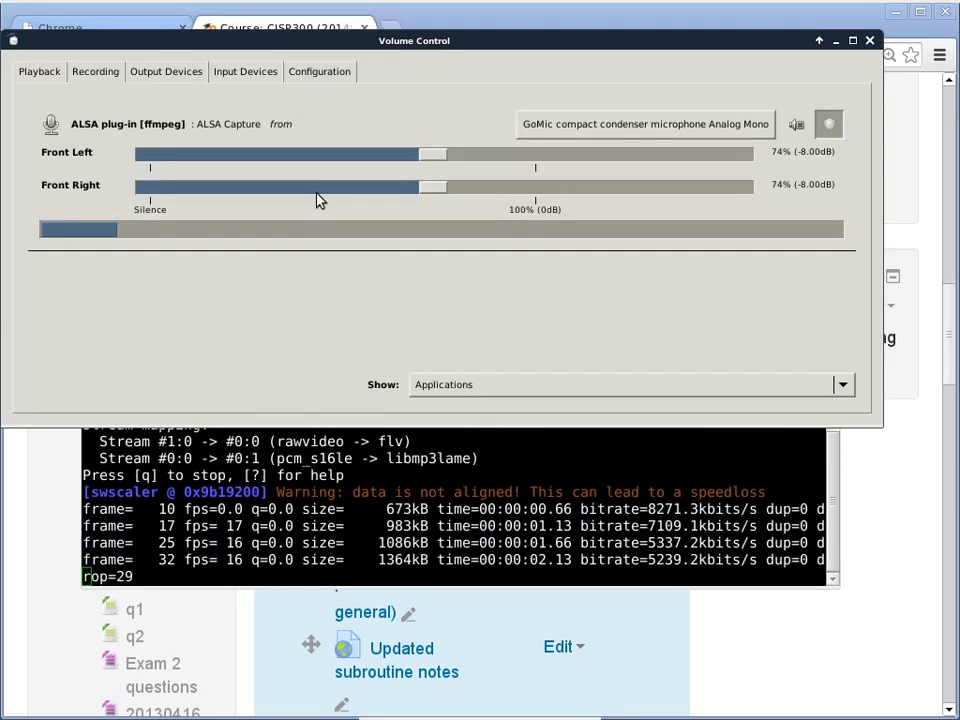
left_click(872, 557)
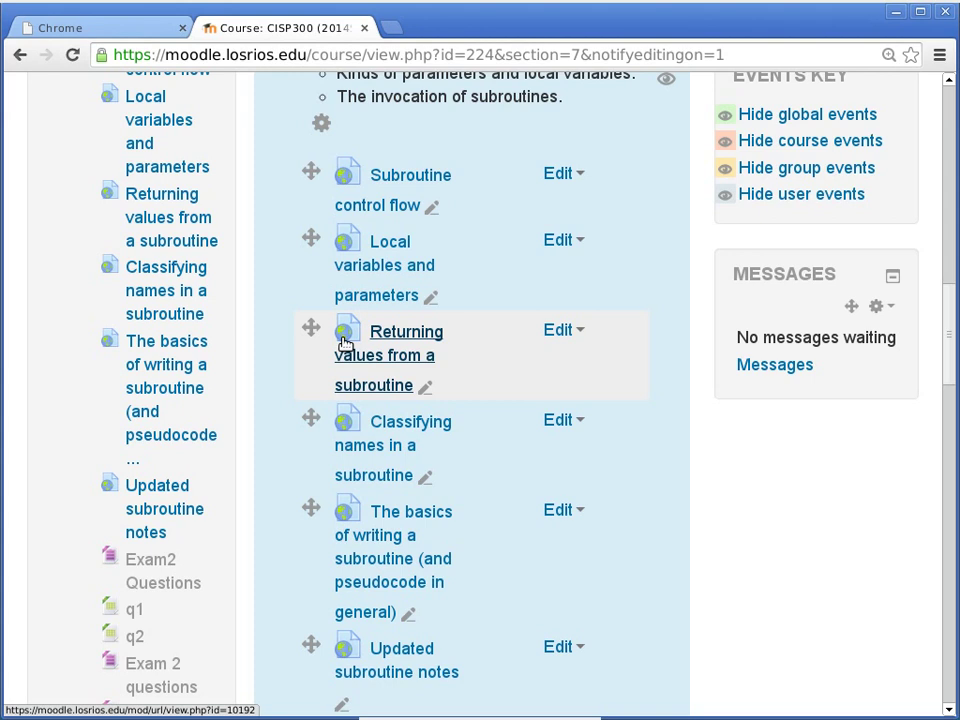
mouse_move(5, 5)
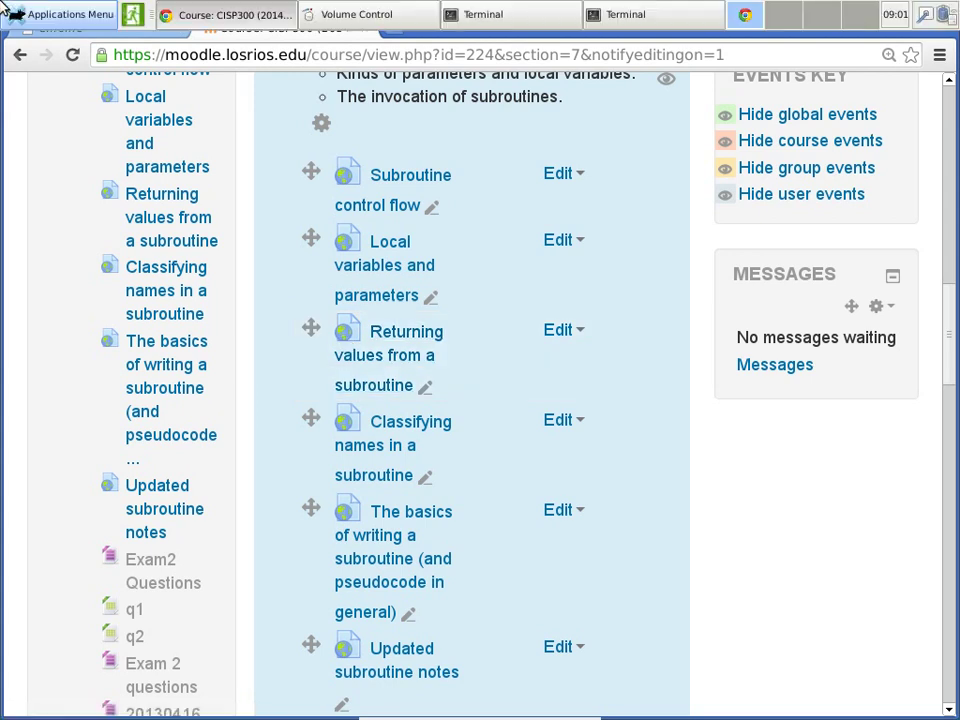
Step: Launch LibreOffice Calc from the Applications Menu's Office submenu
left_click(64, 18)
mouse_move(79, 204)
mouse_move(77, 283)
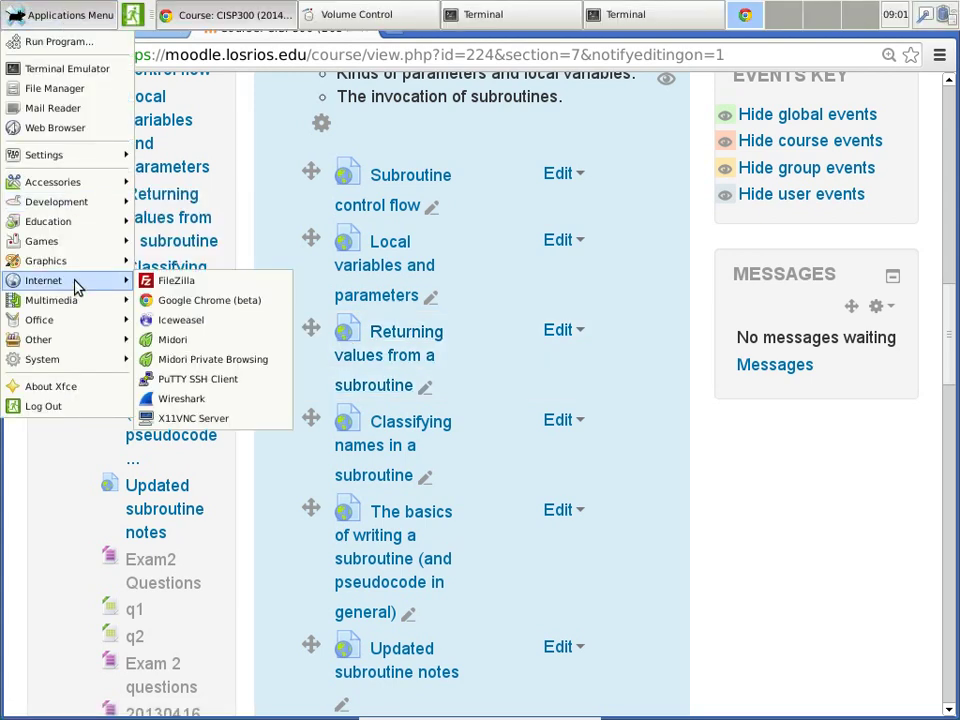
mouse_move(110, 319)
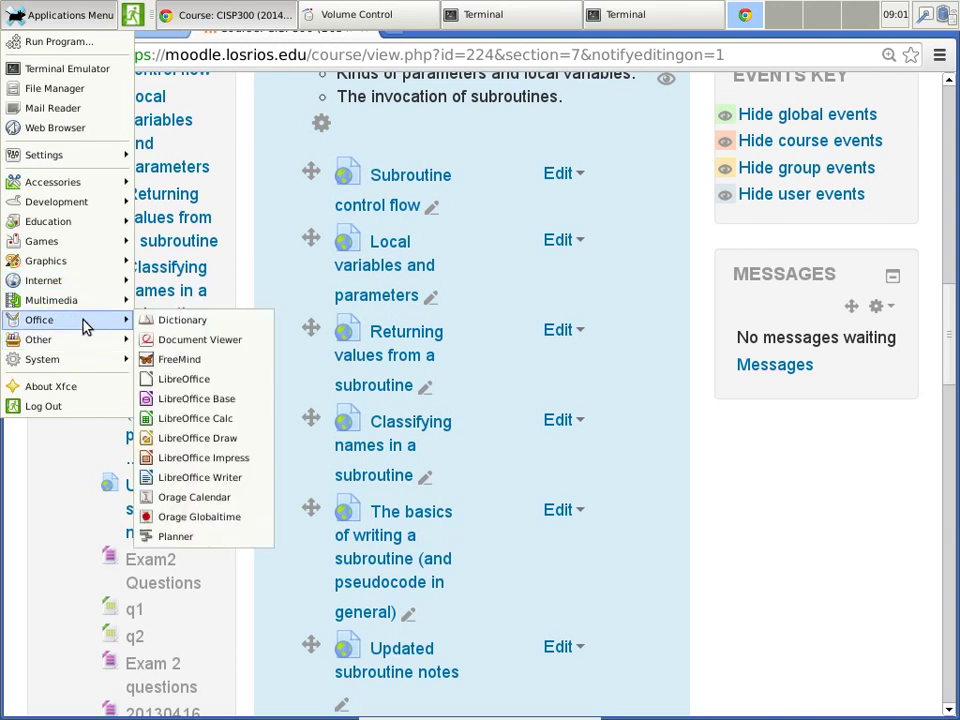
left_click(237, 422)
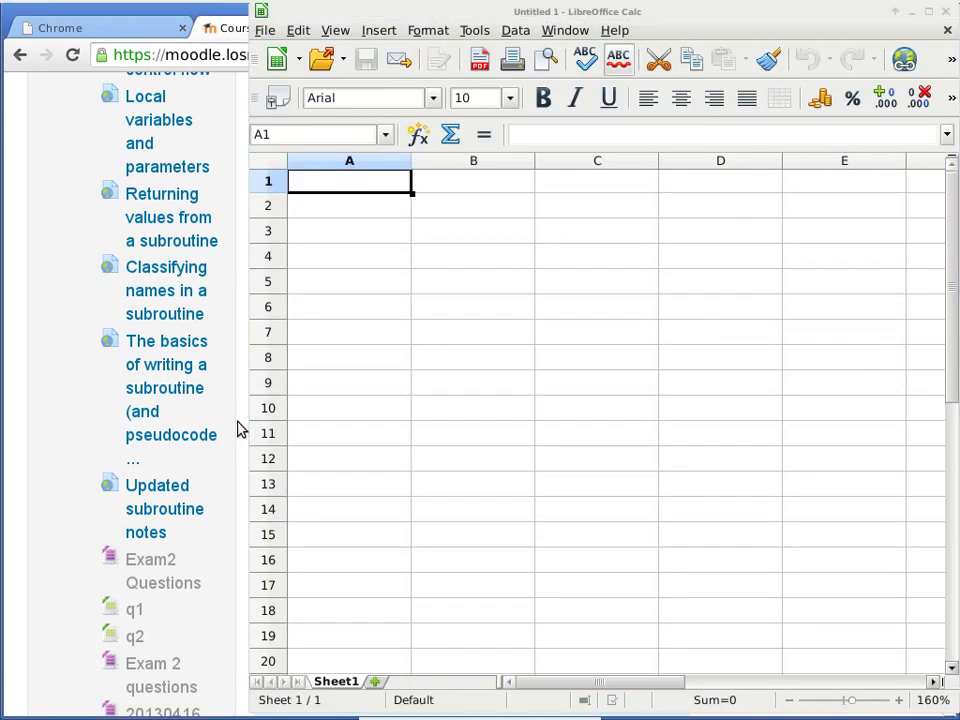
Step: Move the Calc window left and enter 'define sub xyz' in cell B1
left_click_drag(440, 13, 192, 13)
left_click(203, 181)
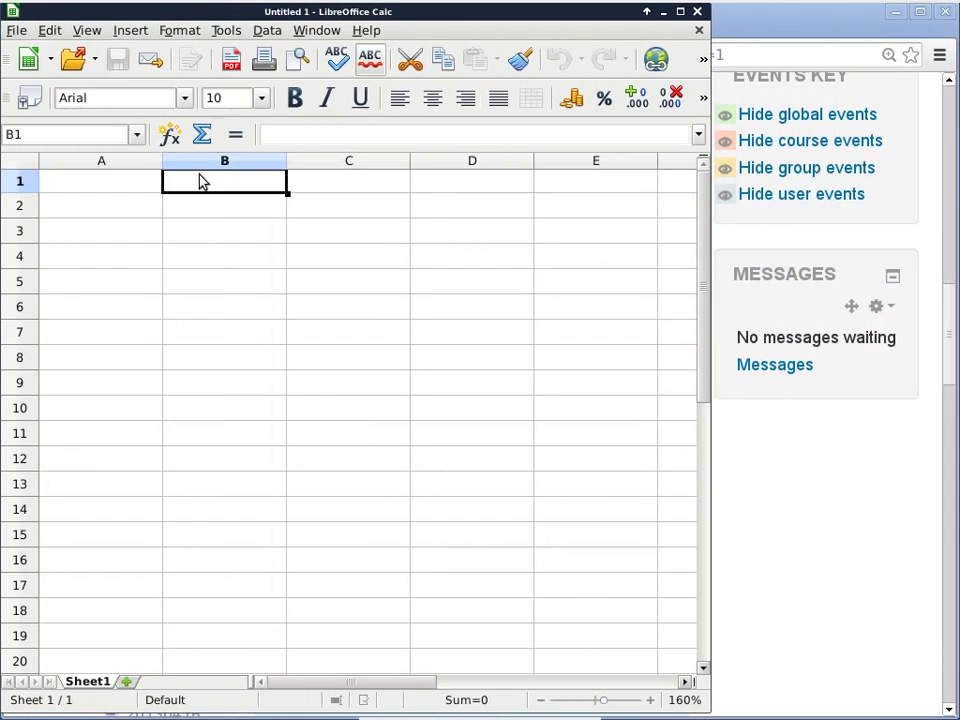
type("define sub")
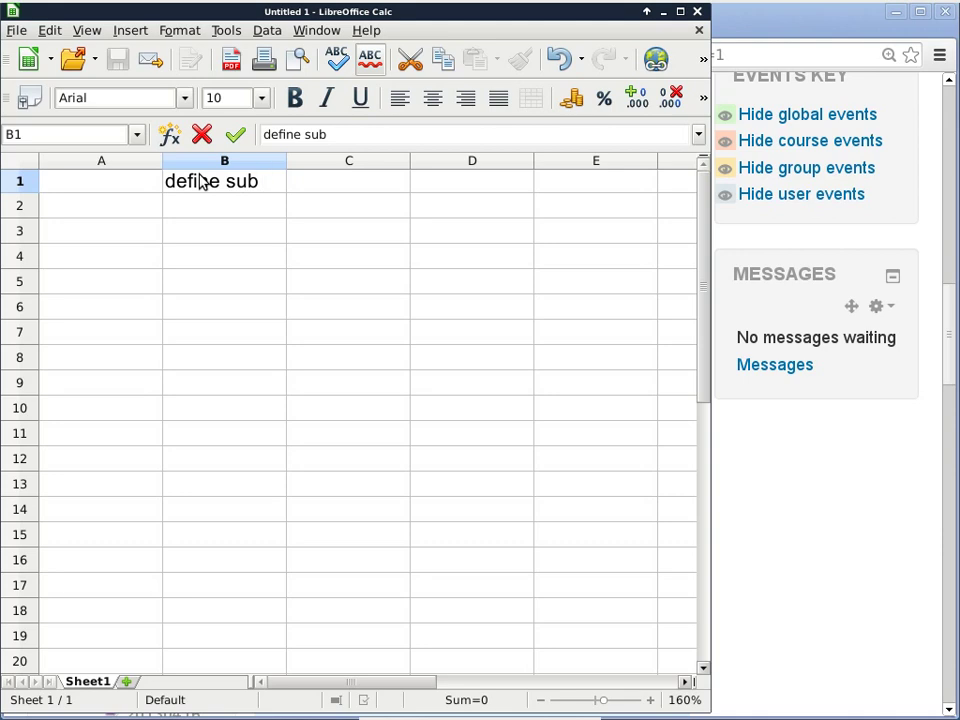
type("xyz")
key("Return")
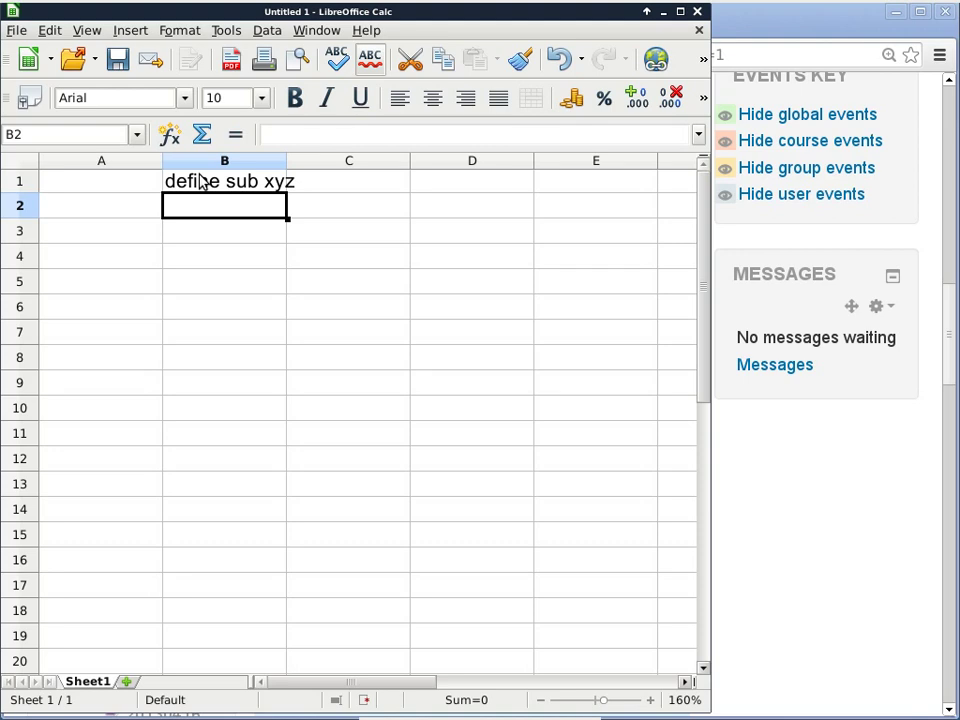
Step: Enter 'if (x > 0) then', 'x <- x - 1', 'invoke xyz', 'end if', 'end define sub' down B2–B6
type("if (")
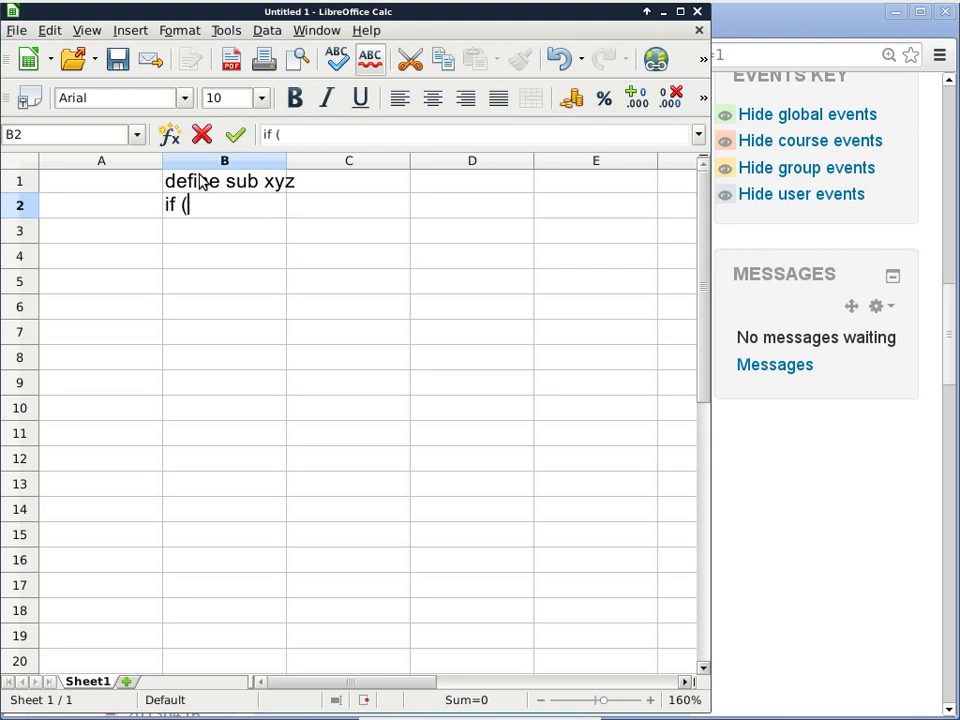
type("x > 0) then")
key("BackSpace")
key("BackSpace")
type("hen")
key("Return")
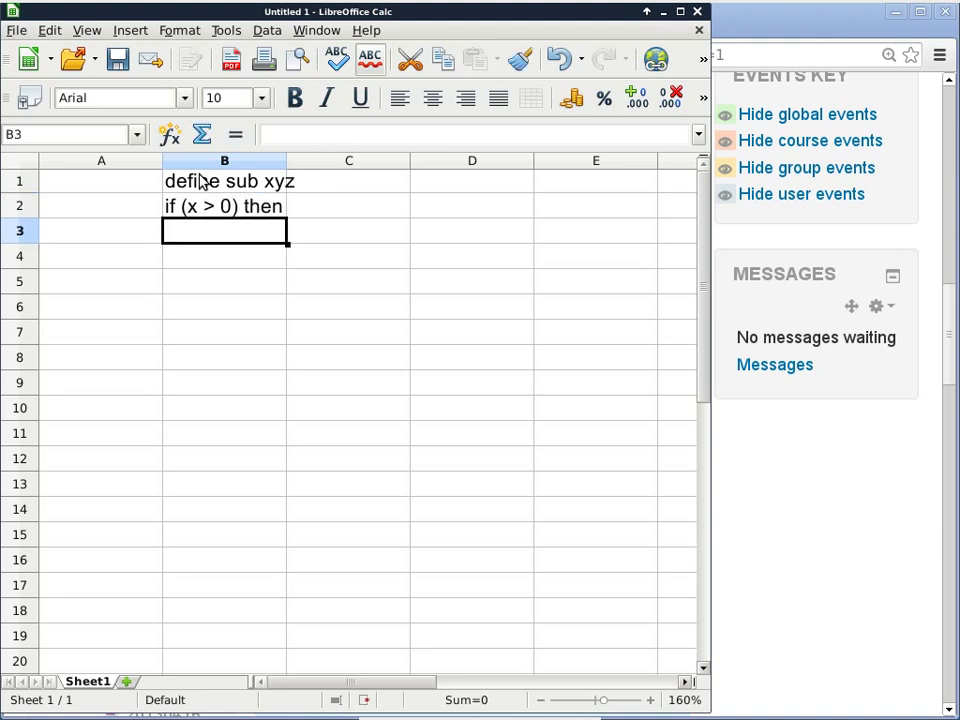
type("x")
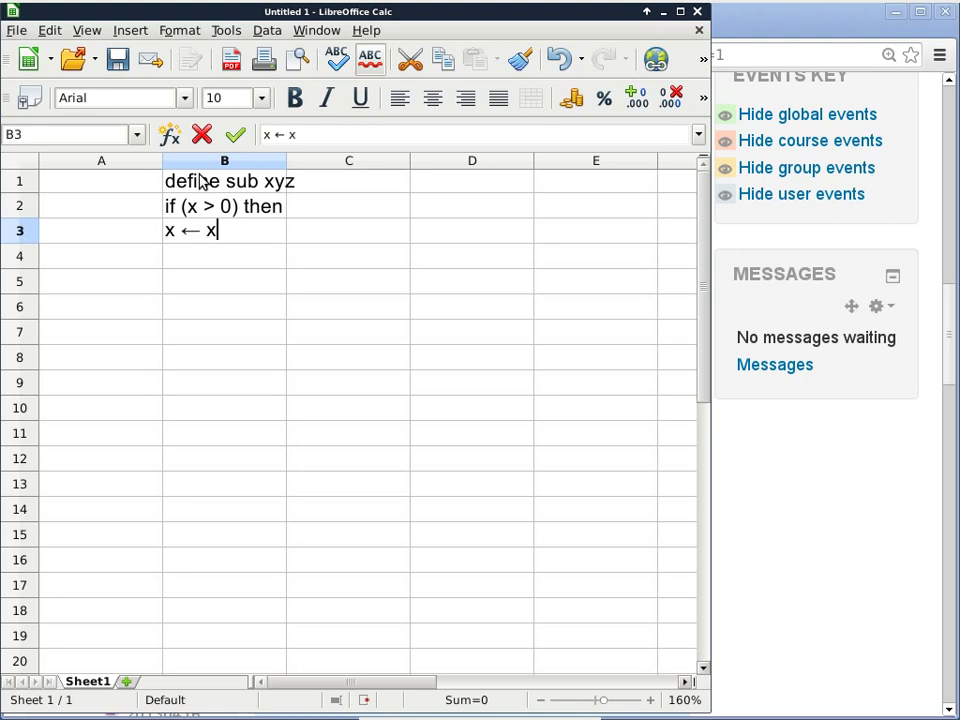
type(" <- x - 1")
key("Return")
type("invo")
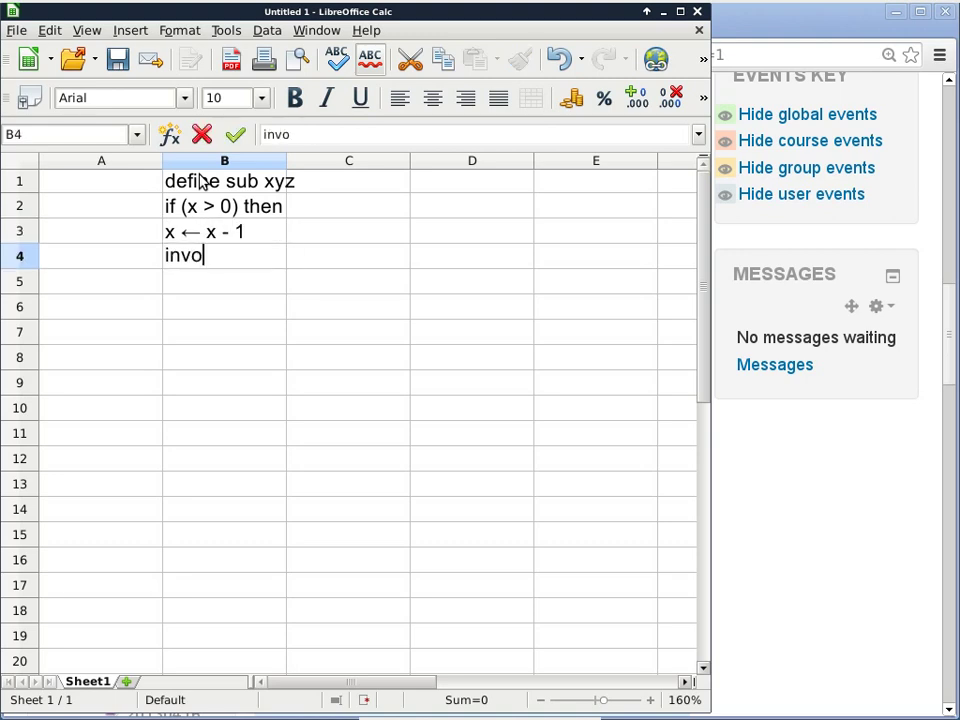
type("ke xyz")
key("Return")
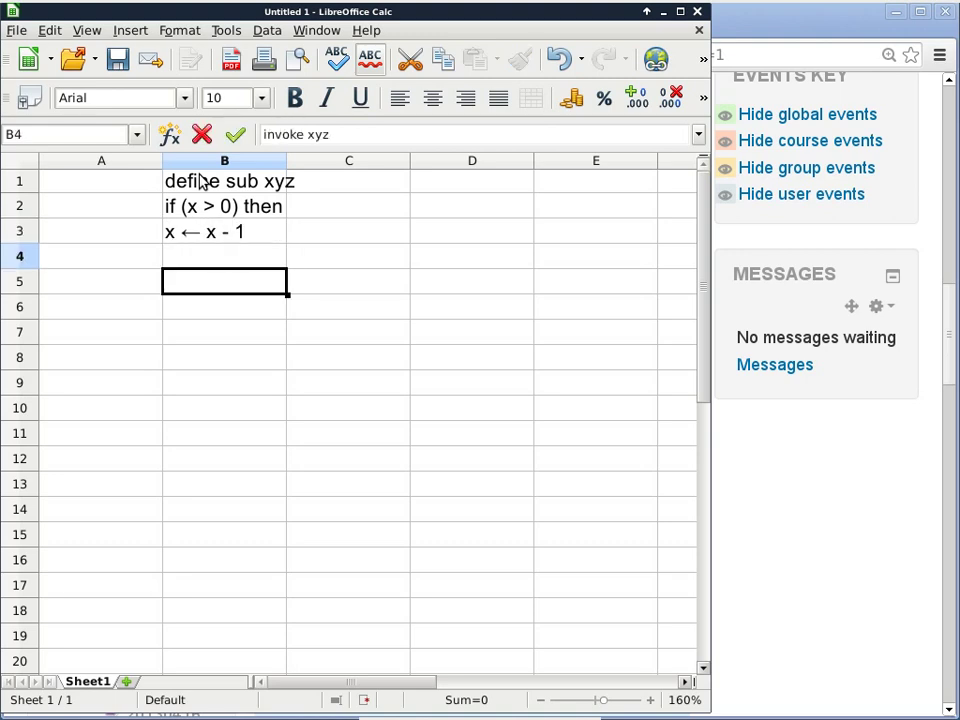
type("end if")
key("Return")
type("end defi")
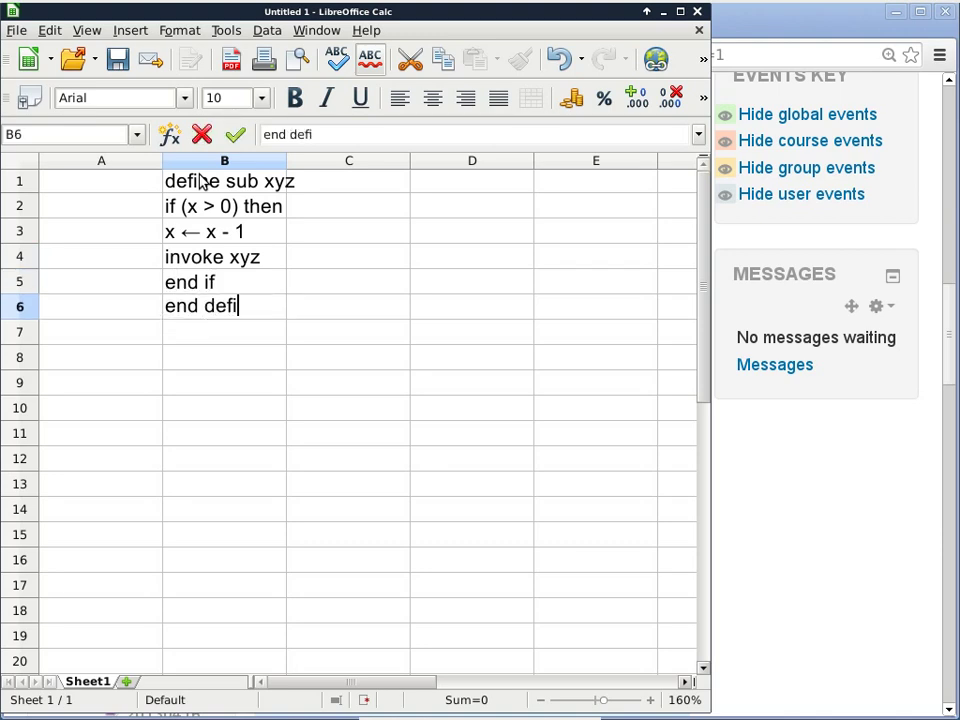
type("ne sub")
key("Return")
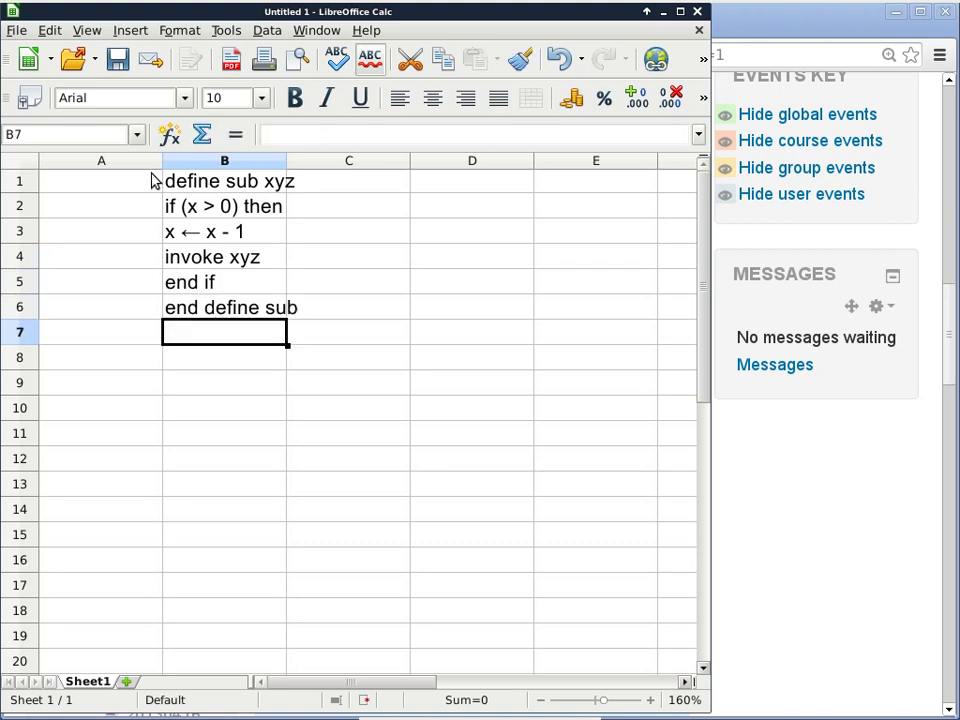
Step: Indent B2–B5 one level with Increase Indent, then indent B3–B4 one further level
left_click_drag(225, 213, 242, 298)
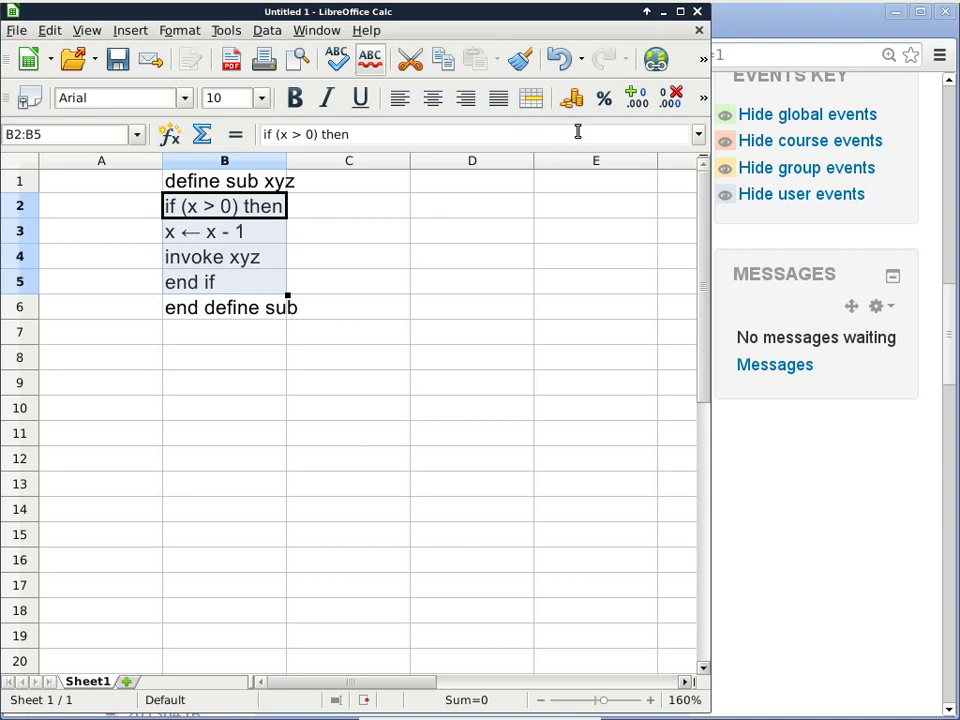
left_click(703, 97)
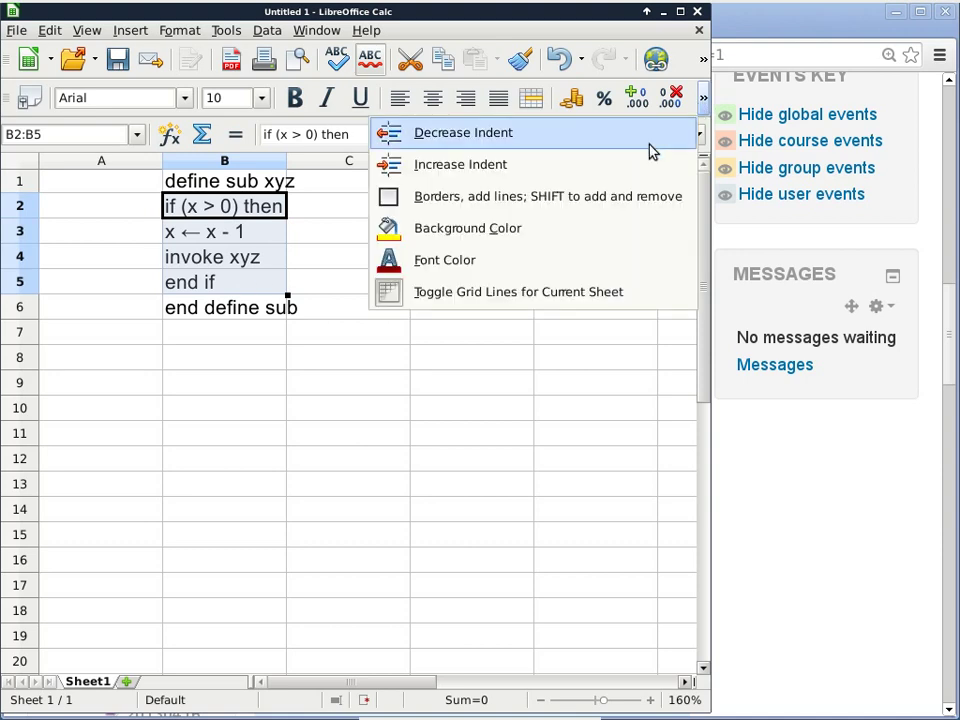
left_click(630, 186)
left_click_drag(222, 240, 228, 258)
left_click(703, 97)
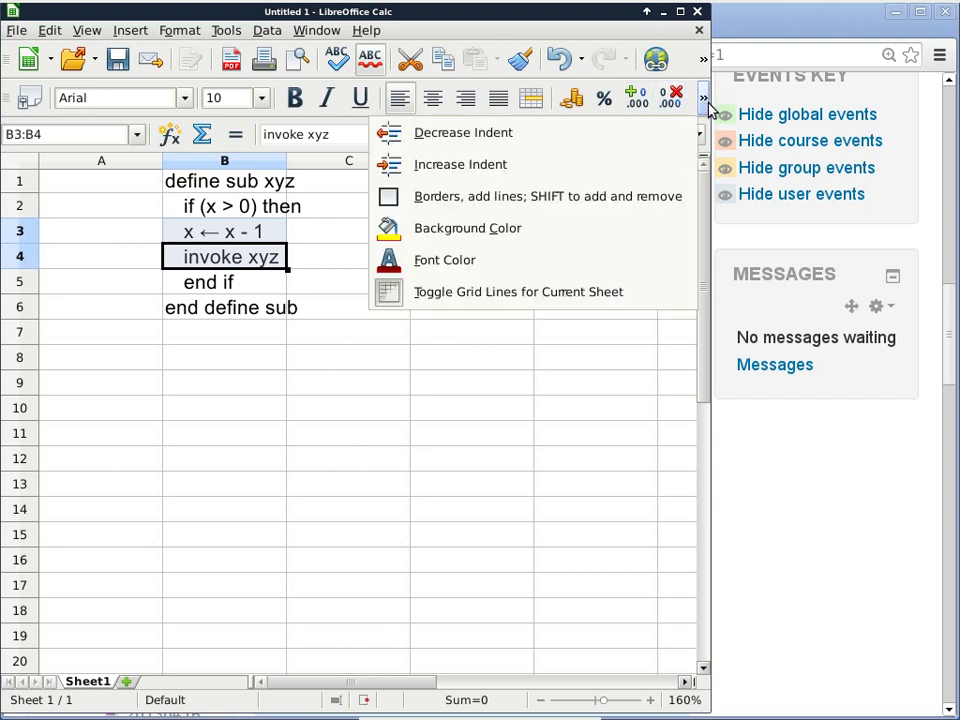
left_click(640, 172)
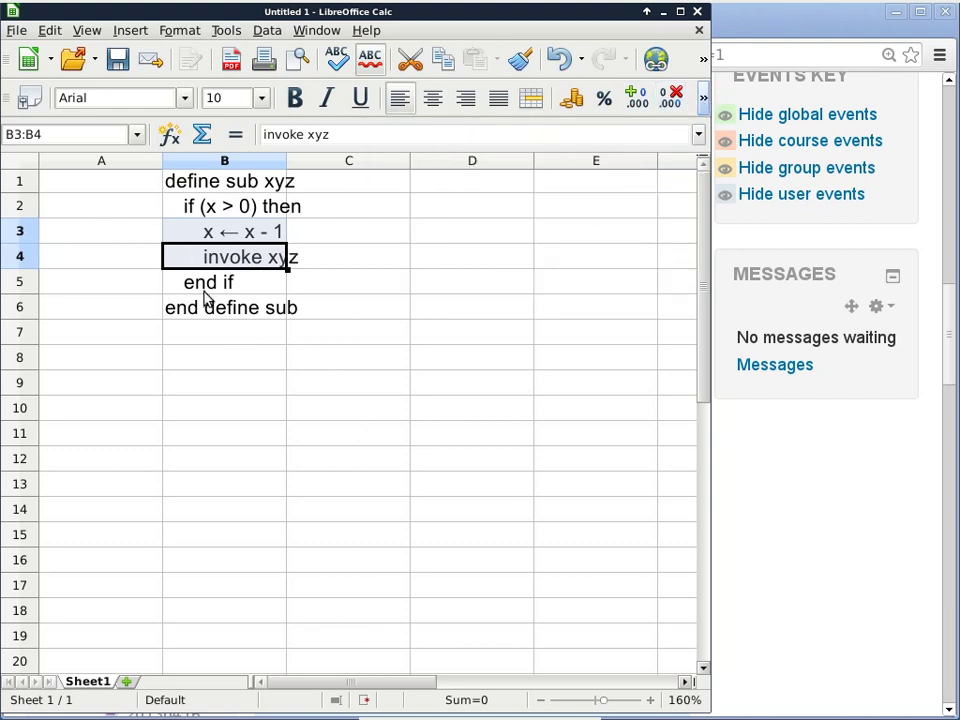
Step: Enter the line number 1 in cell A1
left_click(143, 184)
type("1")
key("Return")
Step: Fill A1:A6 with line numbers 1–6, then select B2:B5 and B3:B4 to show the indentation
left_click(156, 188)
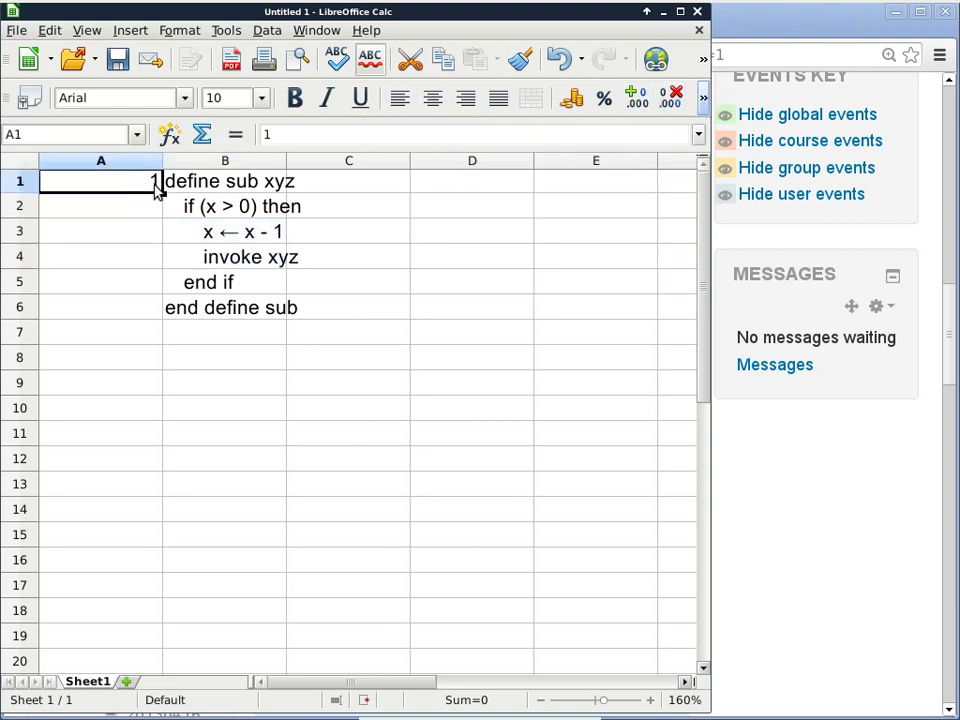
left_click_drag(163, 195, 168, 318)
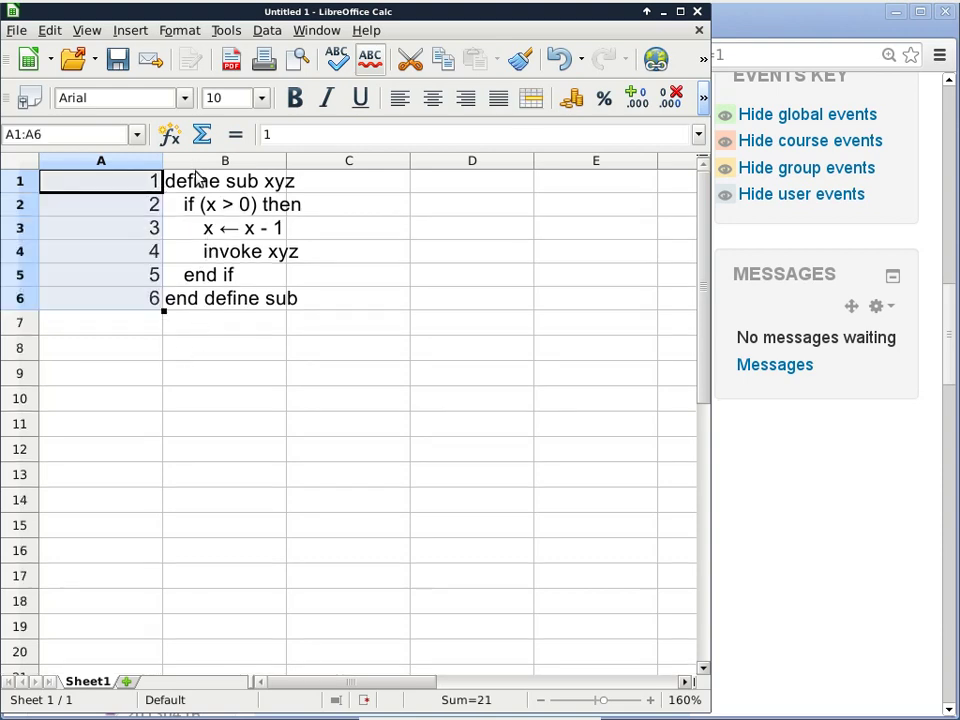
left_click(196, 205)
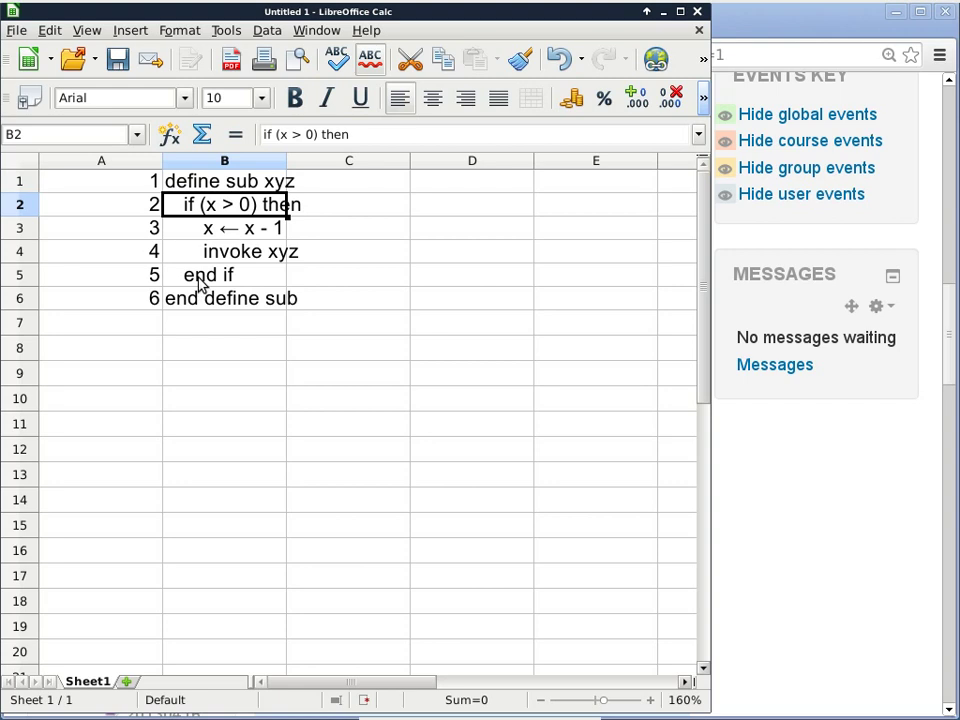
left_click(199, 285, "shift")
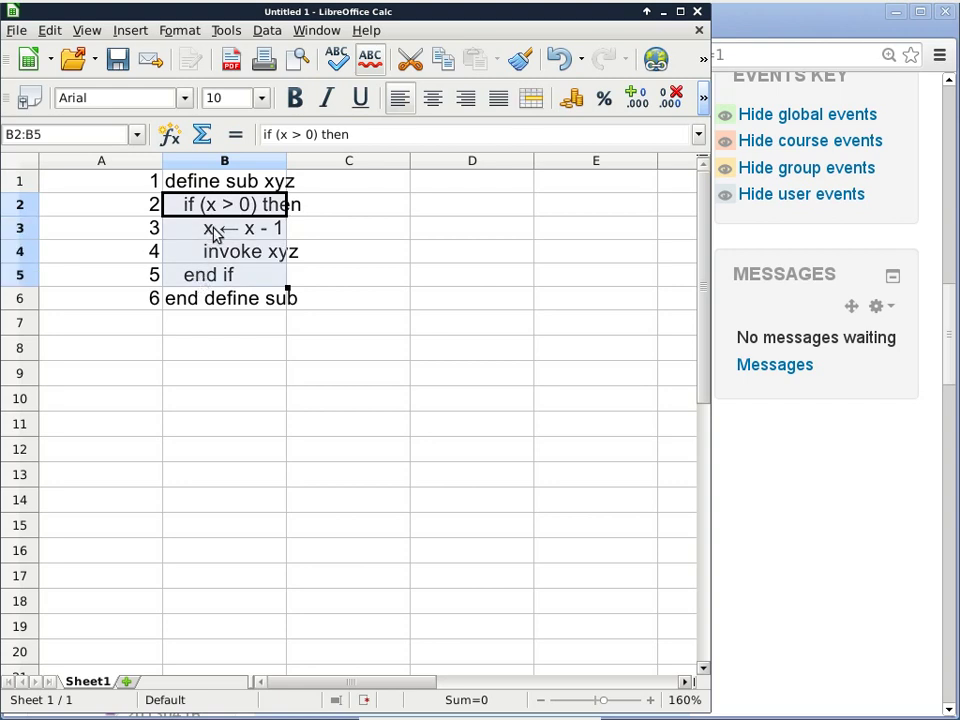
left_click(214, 235)
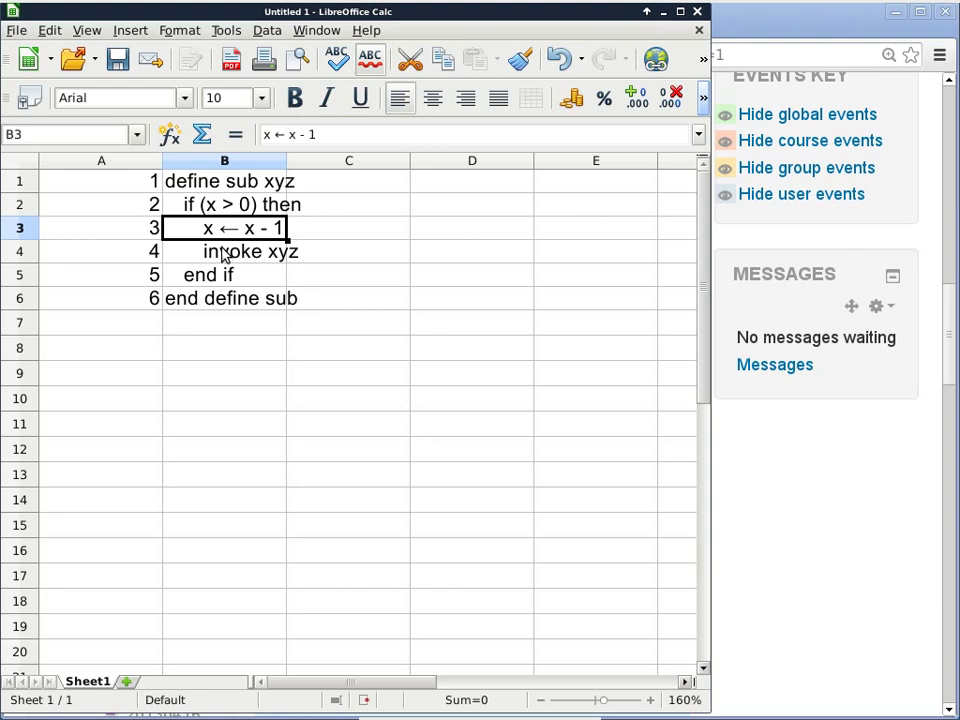
left_click(224, 256, "shift")
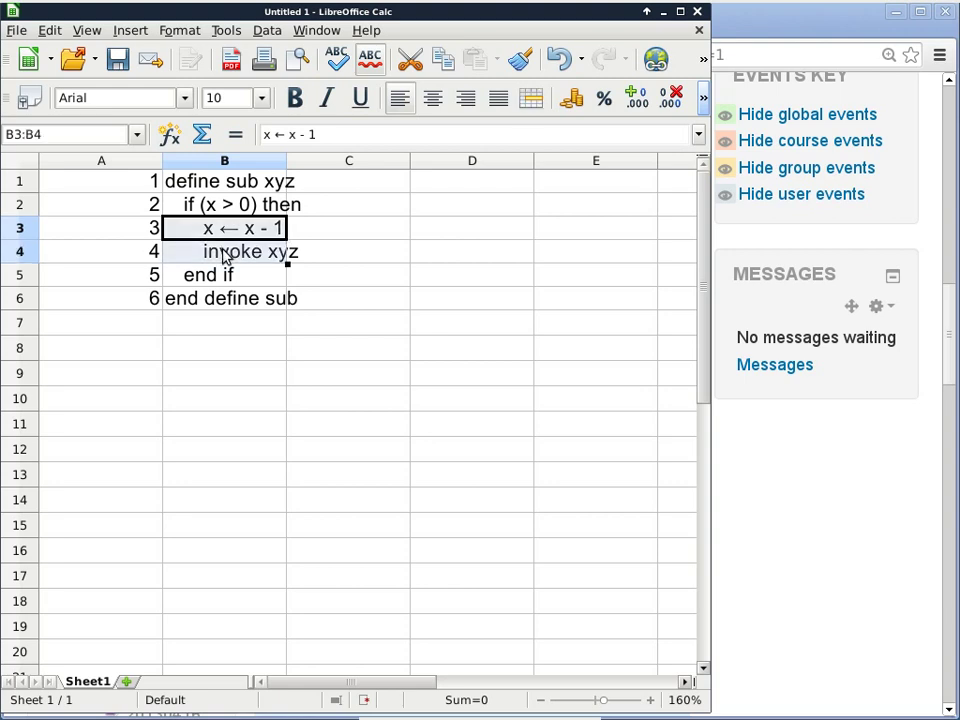